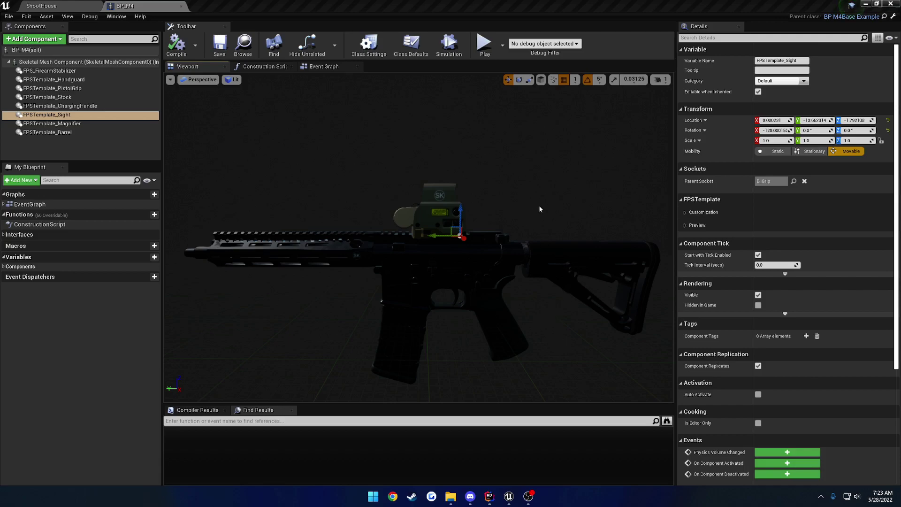
# Step: Expand Preview, Customization, the Possible Parts list and Preview Static to inspect the four sight parts
pyautogui.click(686, 225)
pyautogui.click(686, 213)
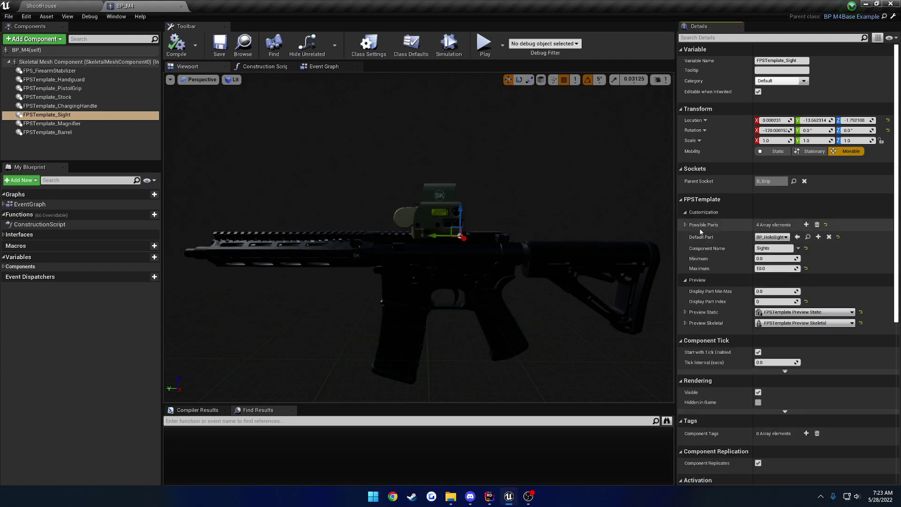
pyautogui.click(685, 225)
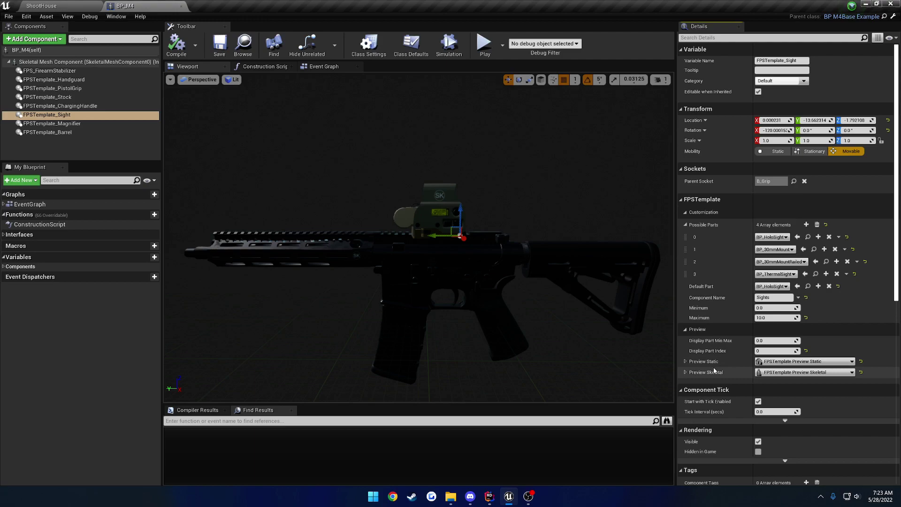
pyautogui.click(697, 361)
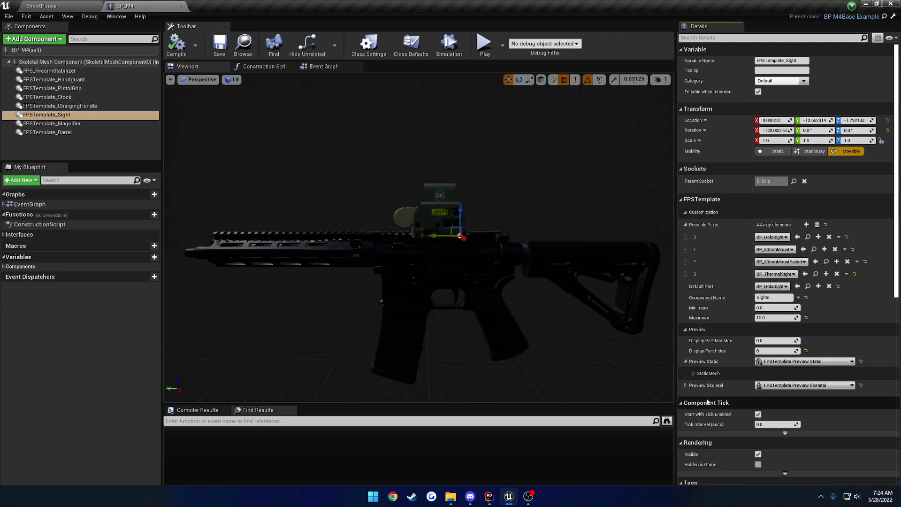
# Step: Expand Preview Skeletal and reveal the preview static and skeletal mesh slots
pyautogui.click(685, 385)
pyautogui.click(694, 374)
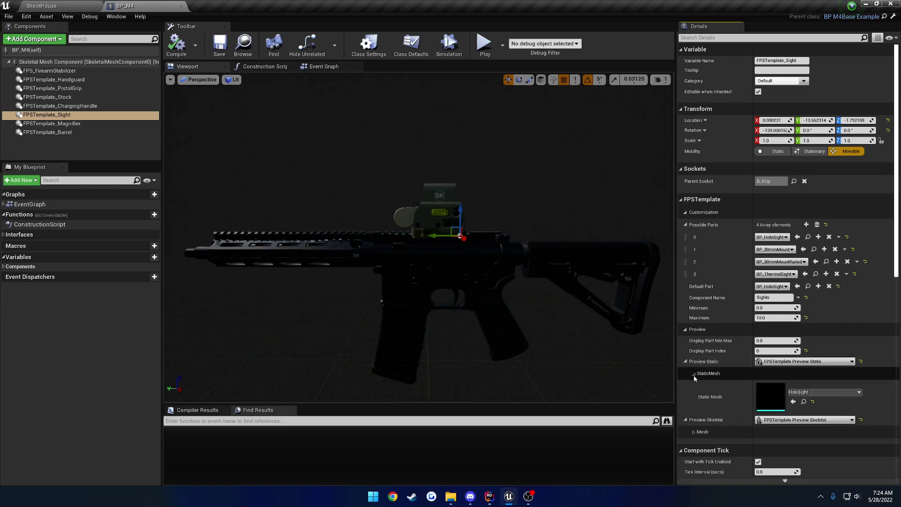
pyautogui.click(693, 432)
pyautogui.scroll(-1, 716, 399)
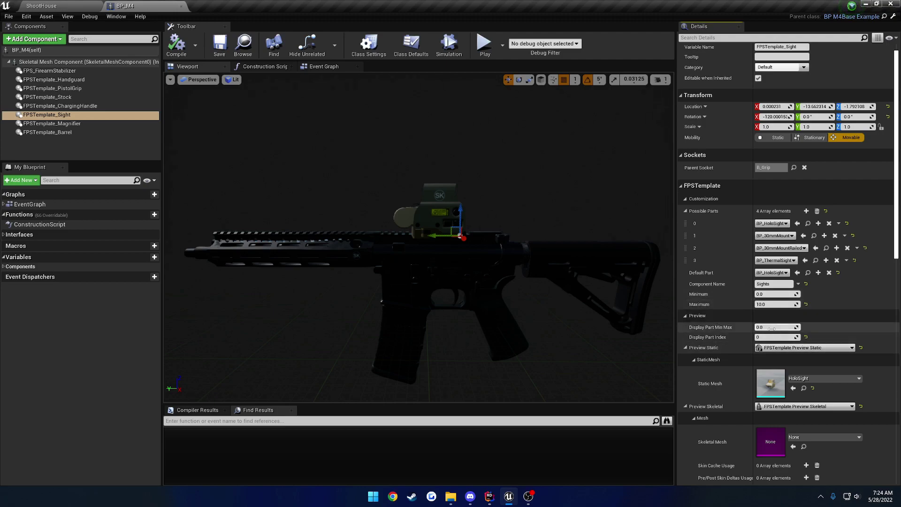
# Step: Slide Display Part Min Max to about 23.809912 and enter that value in Maximum
pyautogui.moveTo(777, 327); pyautogui.dragTo(878, 327)
pyautogui.moveTo(768, 327); pyautogui.dragTo(765, 327)
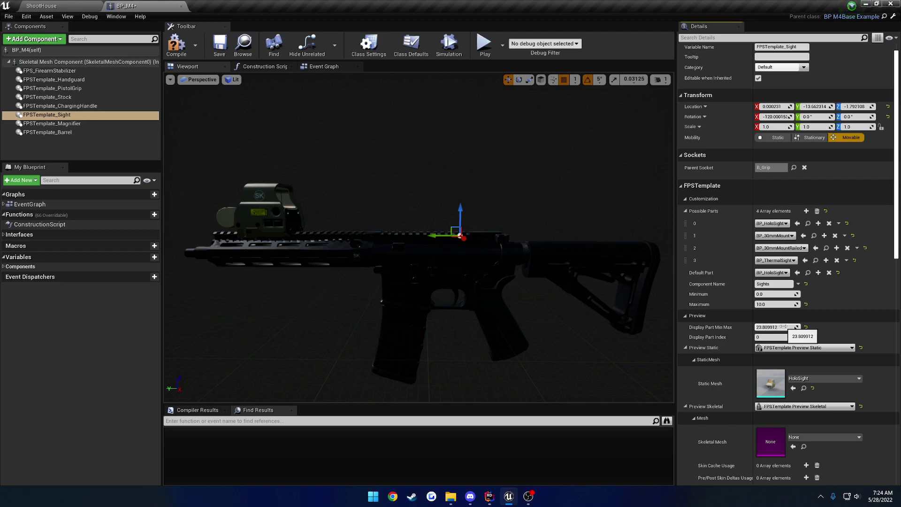
pyautogui.click(772, 305)
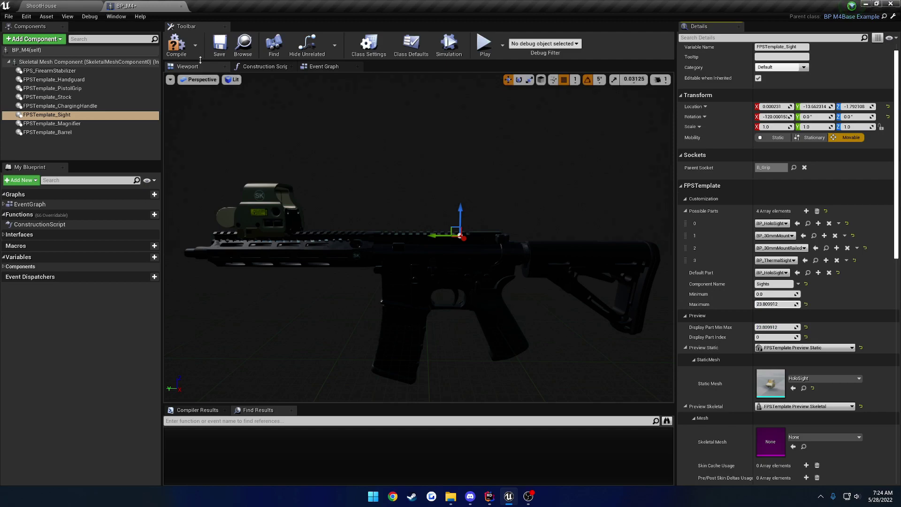
# Step: Compile BP_M4, play-test the rifle's Sights menu in ShootHouse, then undo Maximum to 10.0
pyautogui.click(176, 43)
pyautogui.click(47, 6)
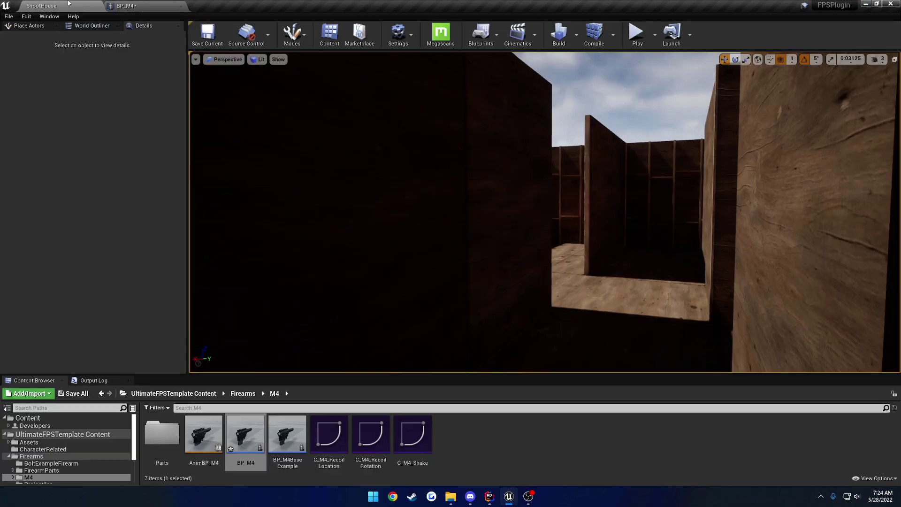
pyautogui.click(636, 33)
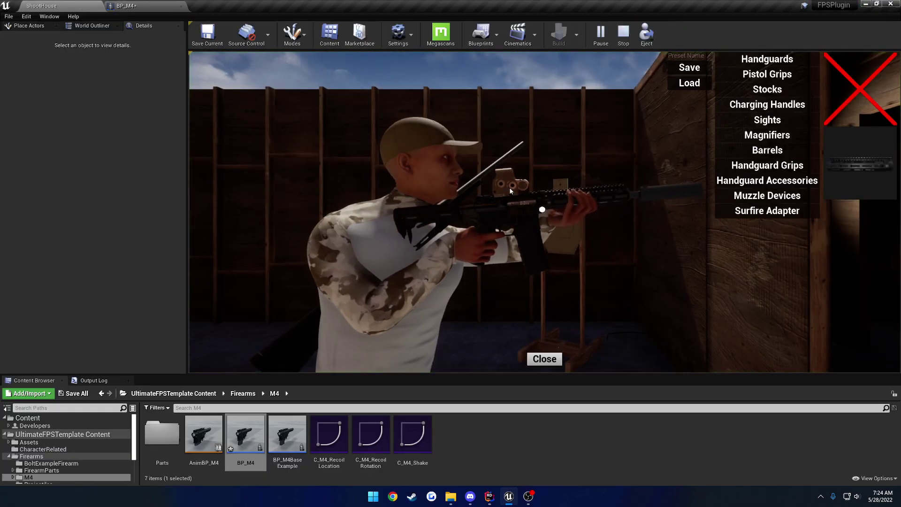
pyautogui.click(515, 189)
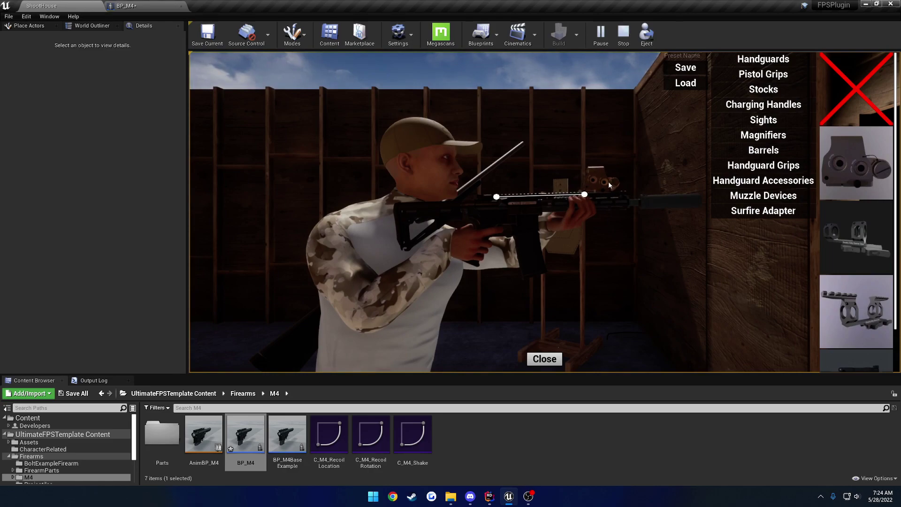
pyautogui.press('Escape')
pyautogui.hotkey('ctrl', 'z')
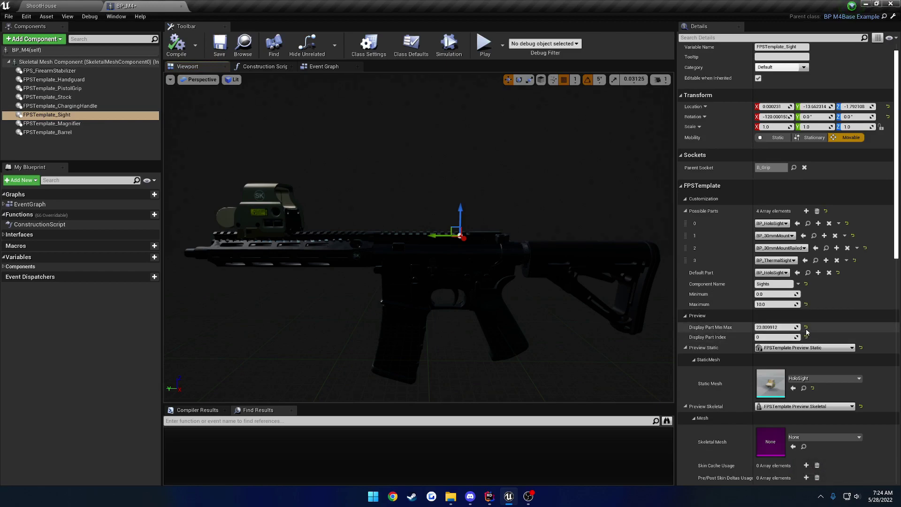
# Step: Reset Display Part Min Max to 0.0 and preview IPSCTarget, LaserMesh, then LightLaser static meshes
pyautogui.click(806, 328)
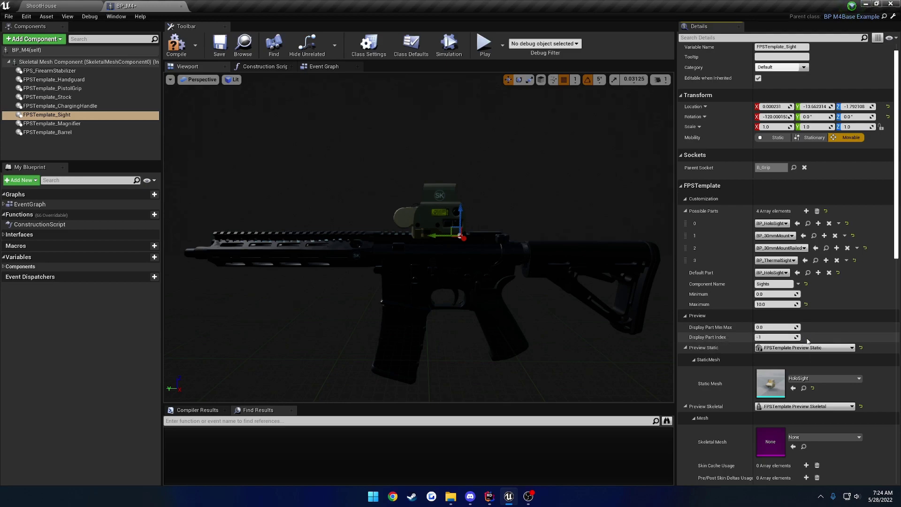
pyautogui.click(824, 378)
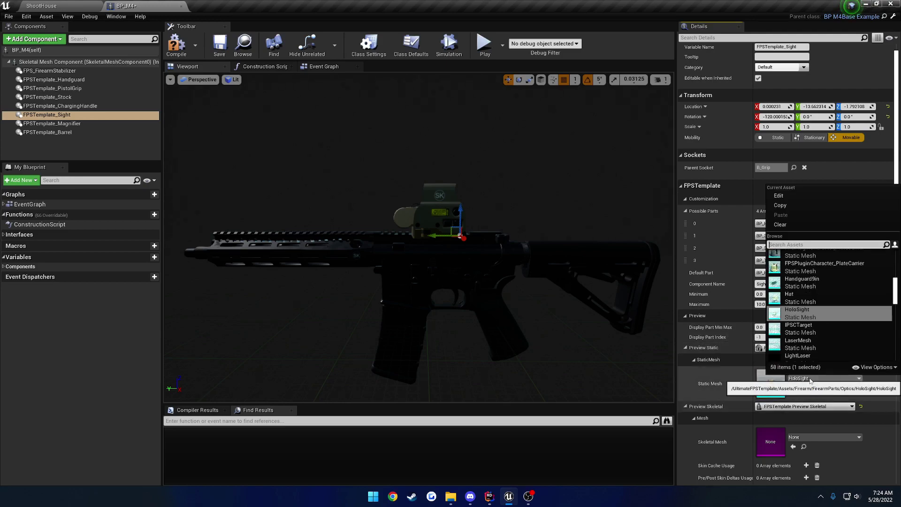
pyautogui.click(817, 331)
pyautogui.click(815, 381)
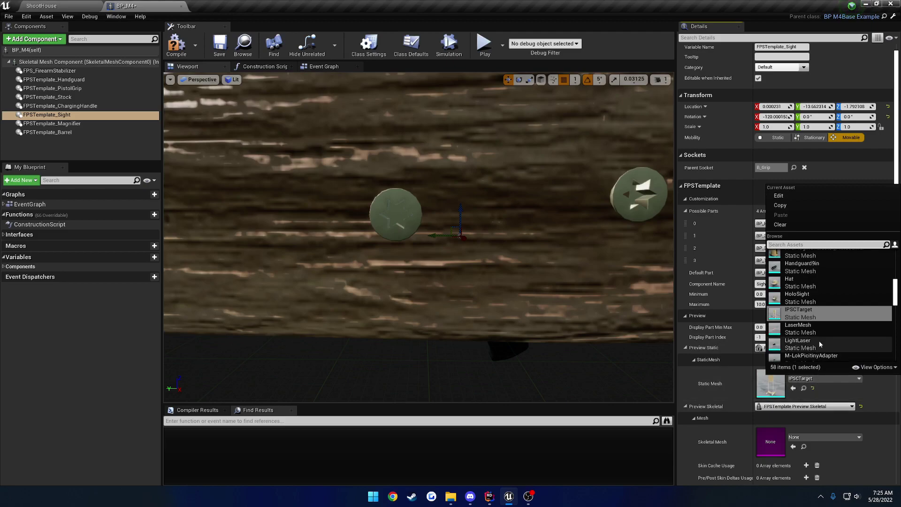
pyautogui.click(829, 327)
pyautogui.click(825, 380)
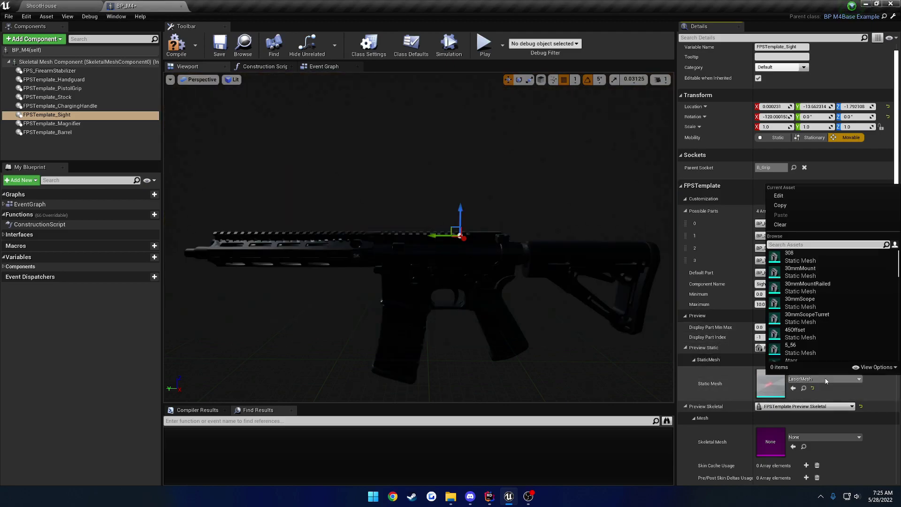
pyautogui.click(806, 330)
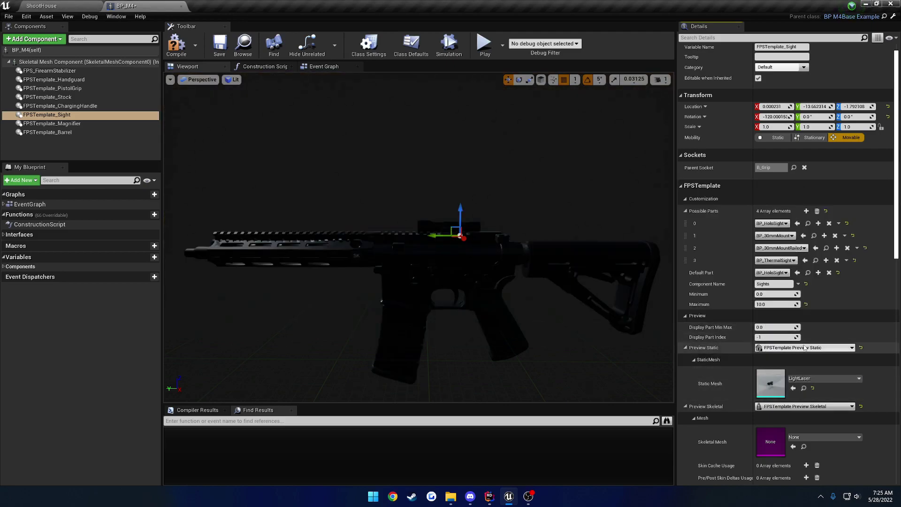
# Step: Cycle Display Part Index through 1, 2 and 3 to preview 30mmMount, 30mmMountRailed, ThermalSight, ending at 0
pyautogui.click(780, 337)
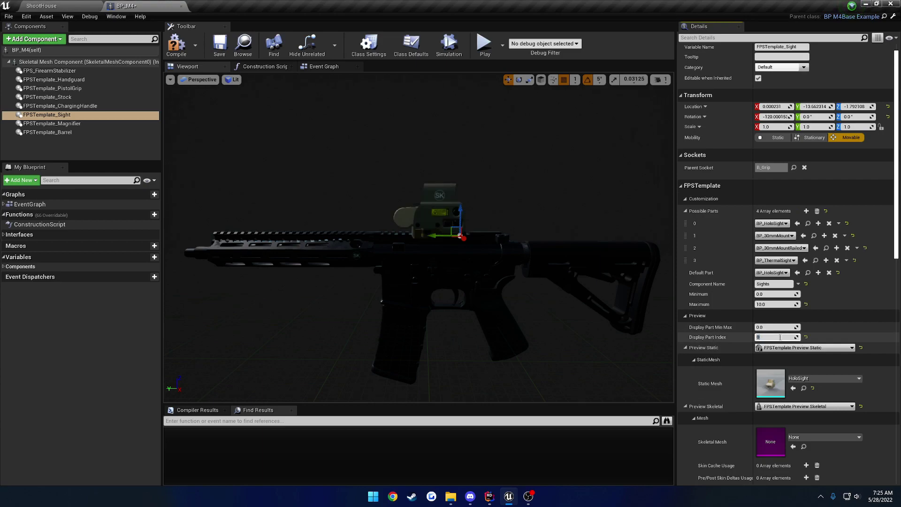
pyautogui.write('1')
pyautogui.press('Return')
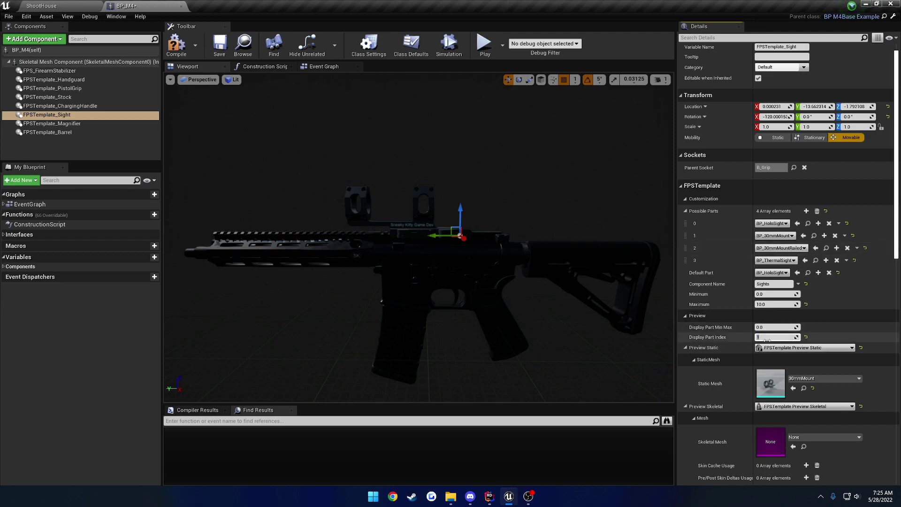
pyautogui.press('Return')
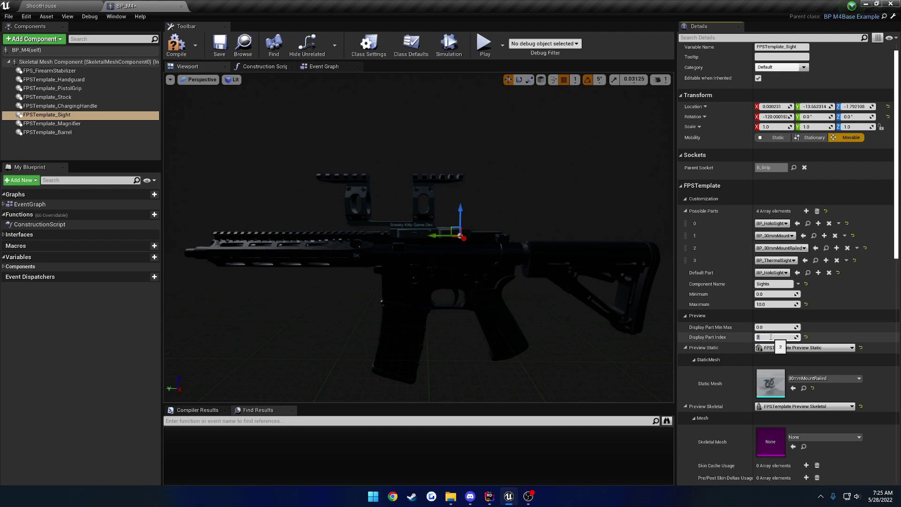
pyautogui.write('3')
pyautogui.press('Return')
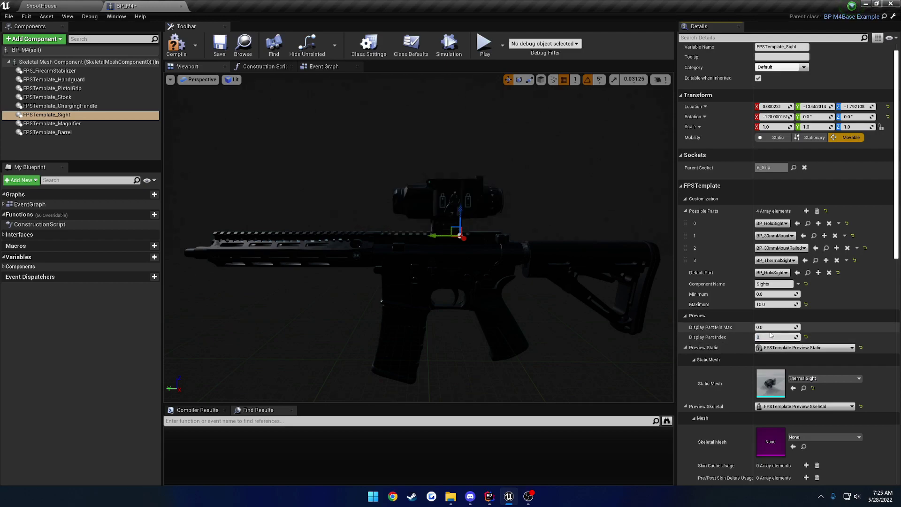
pyautogui.write('0')
pyautogui.press('Return')
# Step: Preview the Hat static mesh and M67Grenade skeletal mesh, viewing the rifle side-on
pyautogui.scroll(-1, 824, 396)
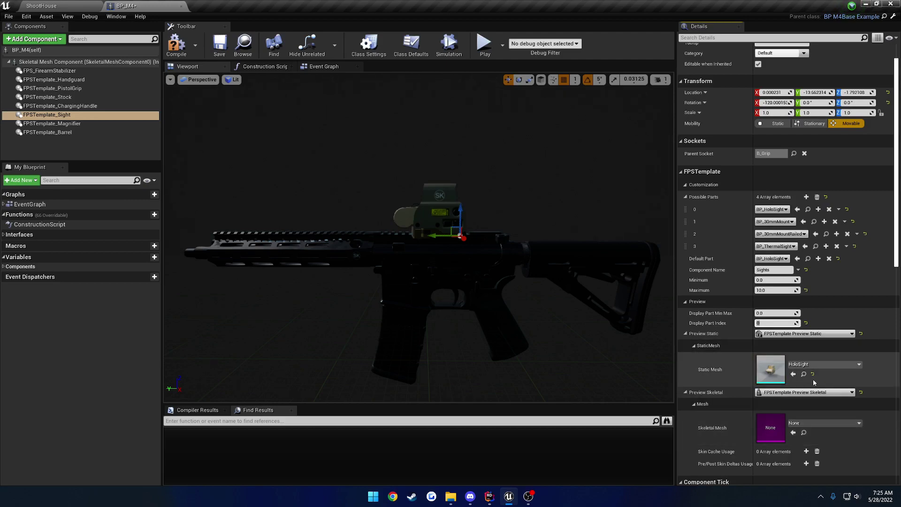
pyautogui.click(819, 365)
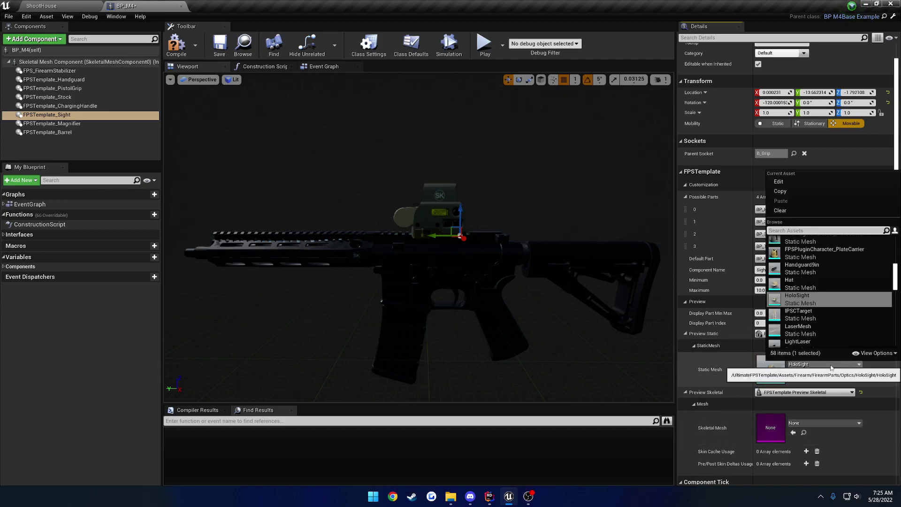
pyautogui.click(822, 284)
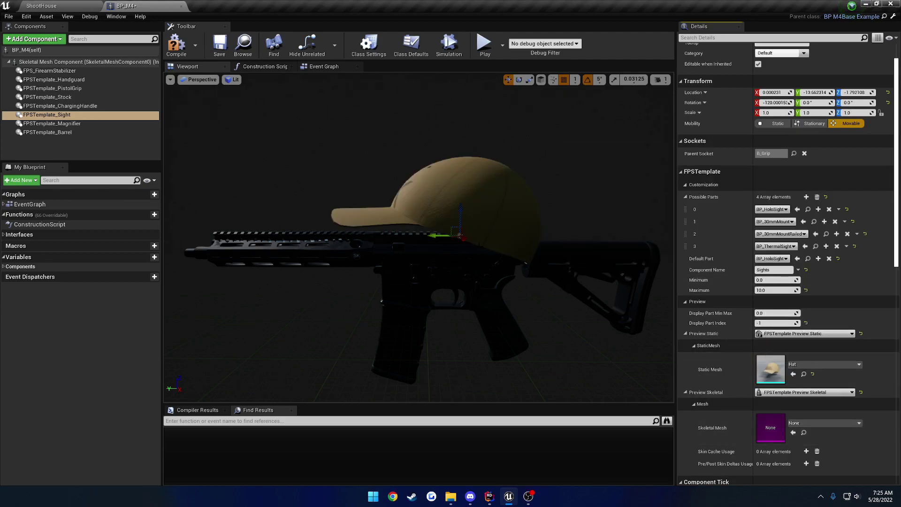
pyautogui.click(835, 423)
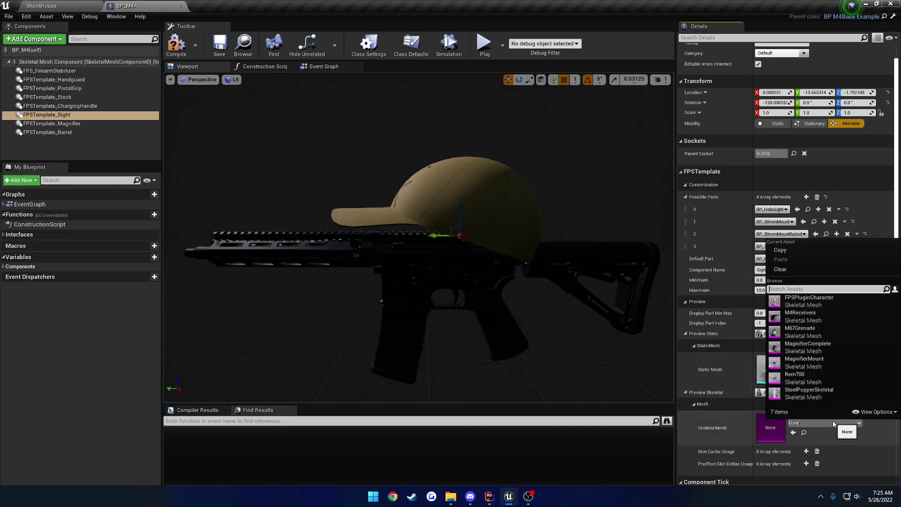
pyautogui.click(830, 331)
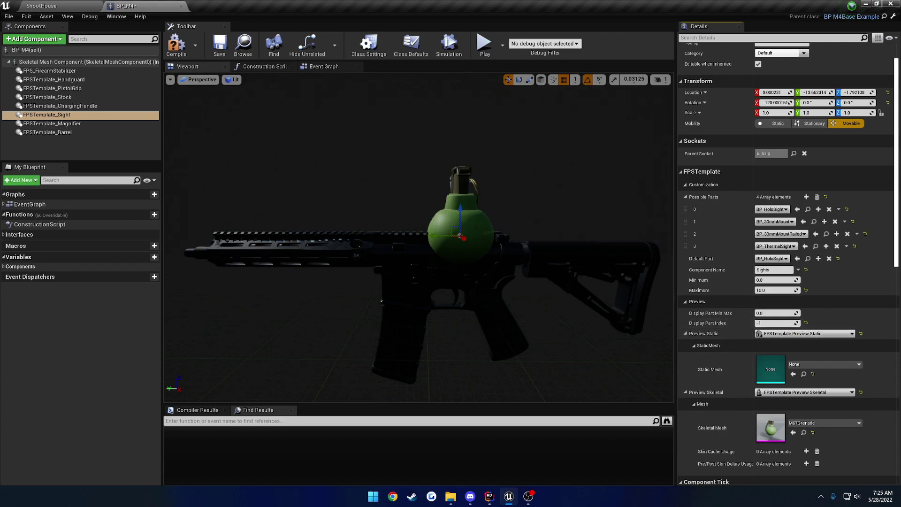
pyautogui.scroll(3, 381, 300)
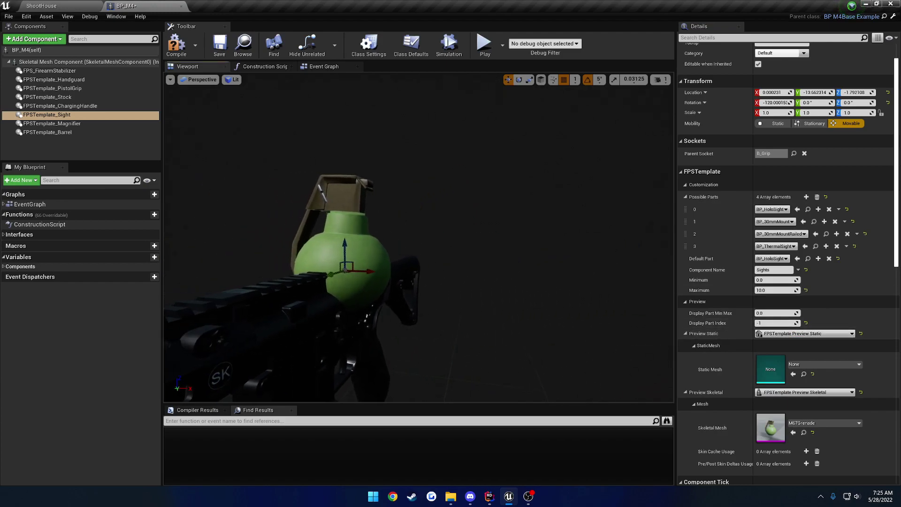
pyautogui.moveTo(381, 300); pyautogui.dragTo(381, 328)
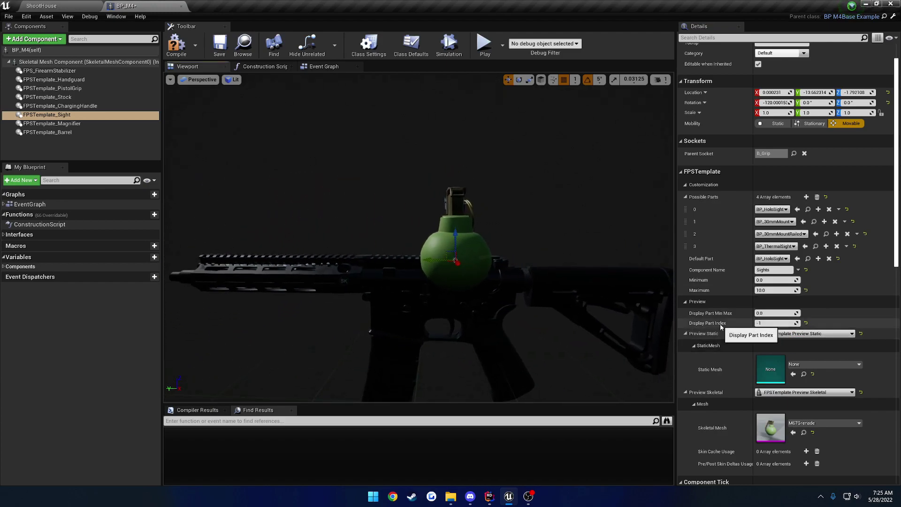
# Step: Set Display Part Index to 0, reapply M67Grenade, and reset Display Part Min Max to 0.0
pyautogui.click(775, 323)
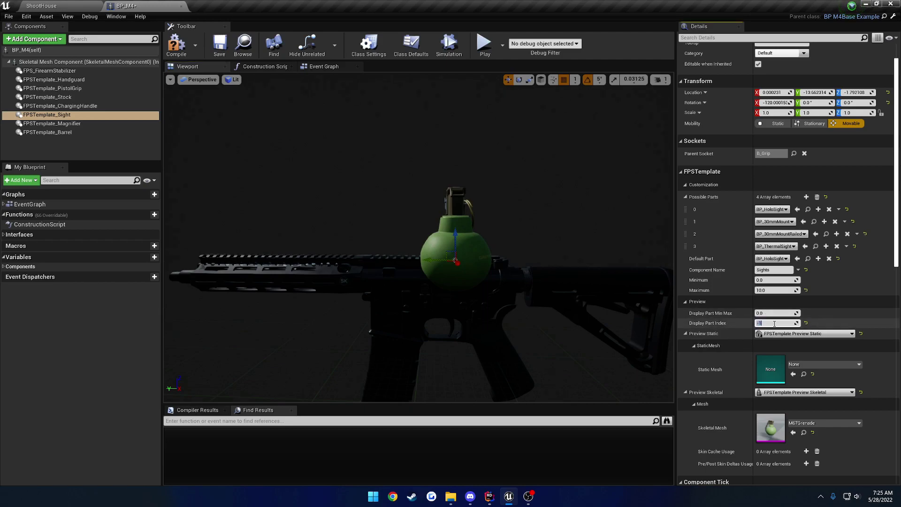
pyautogui.press('Return')
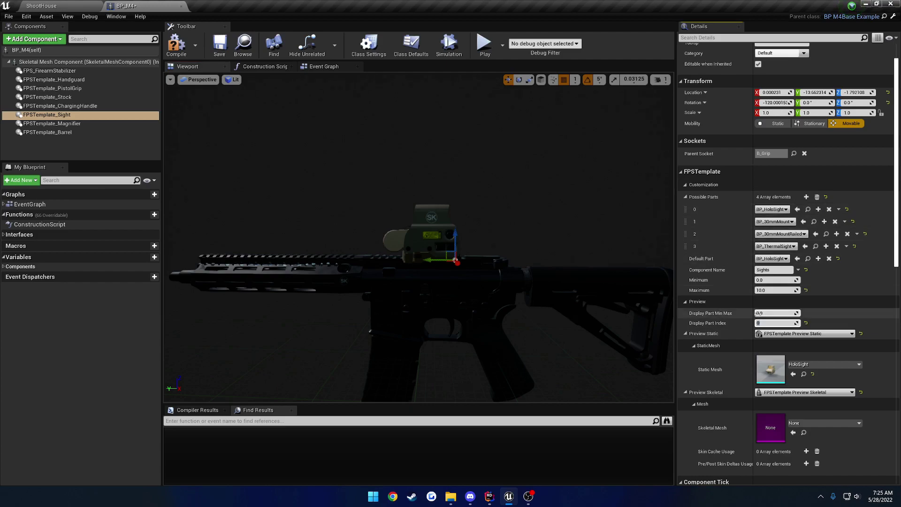
pyautogui.moveTo(772, 313); pyautogui.dragTo(812, 312)
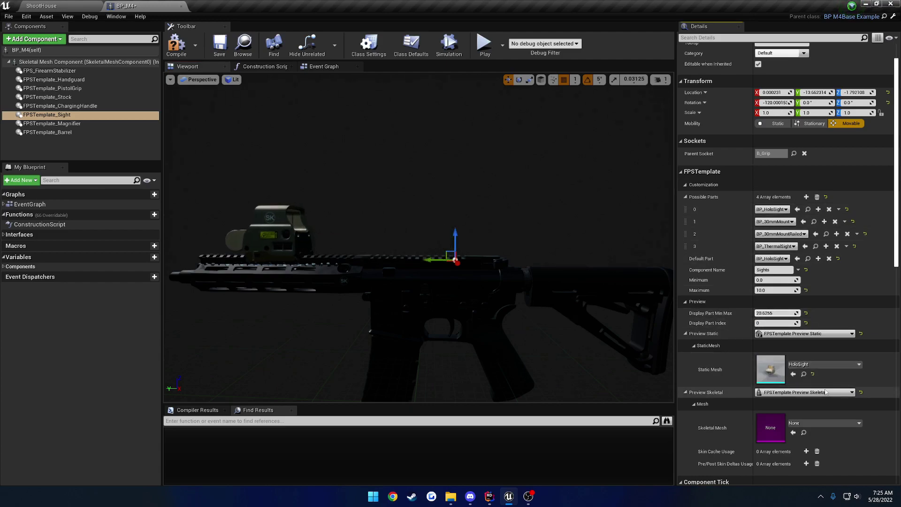
pyautogui.click(819, 423)
pyautogui.click(818, 332)
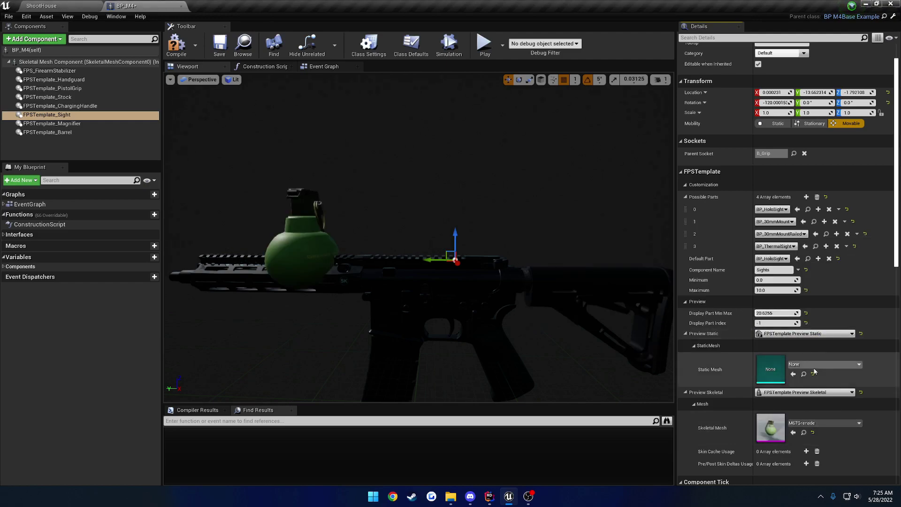
pyautogui.click(783, 323)
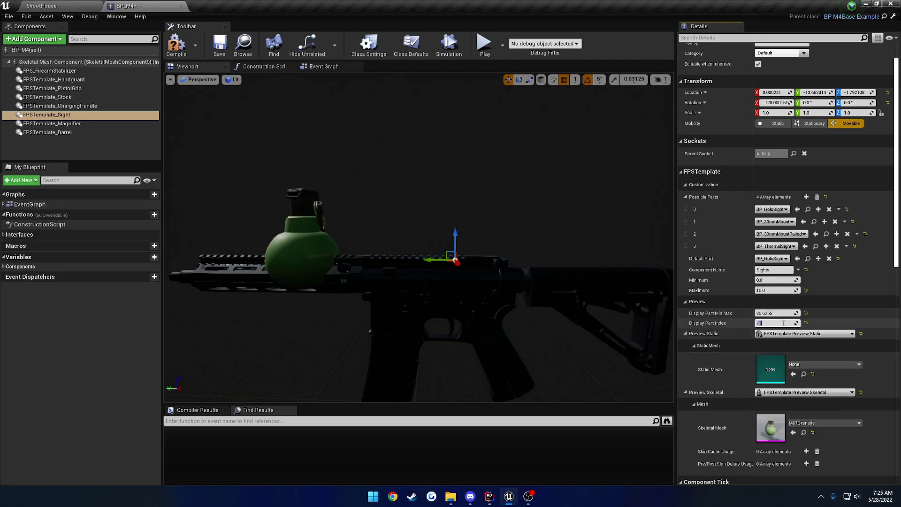
pyautogui.press('Return')
pyautogui.click(807, 313)
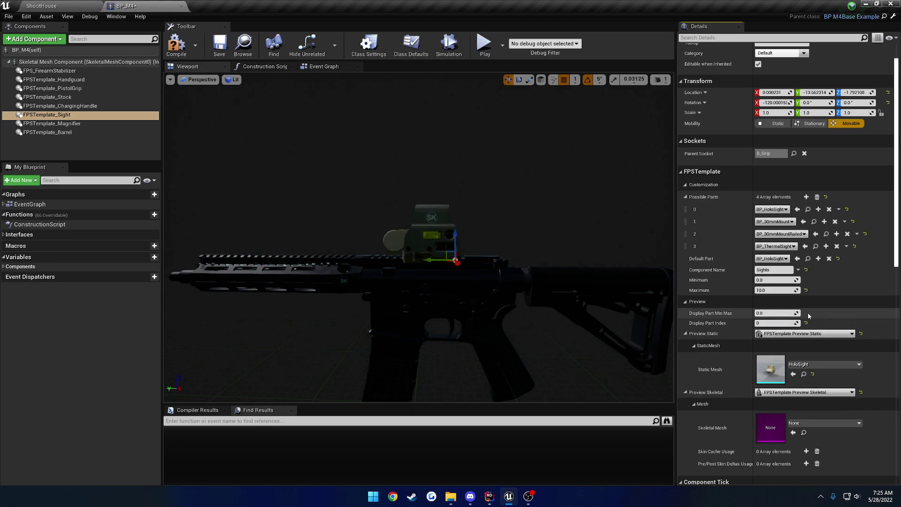
pyautogui.scroll(-5, 464, 229)
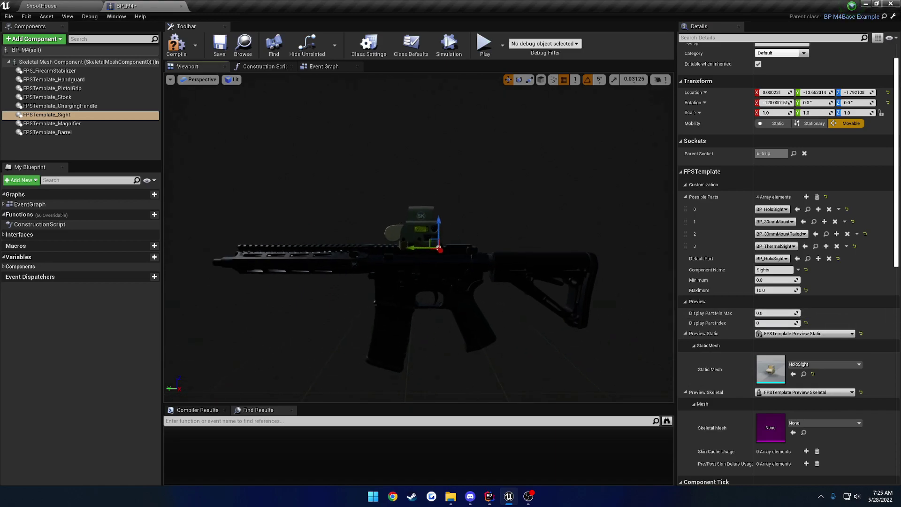
# Step: Save BP_M4 and open BP_M4_Stock_CTR from Firearms > M4 > Parts
pyautogui.click(219, 44)
pyautogui.click(70, 3)
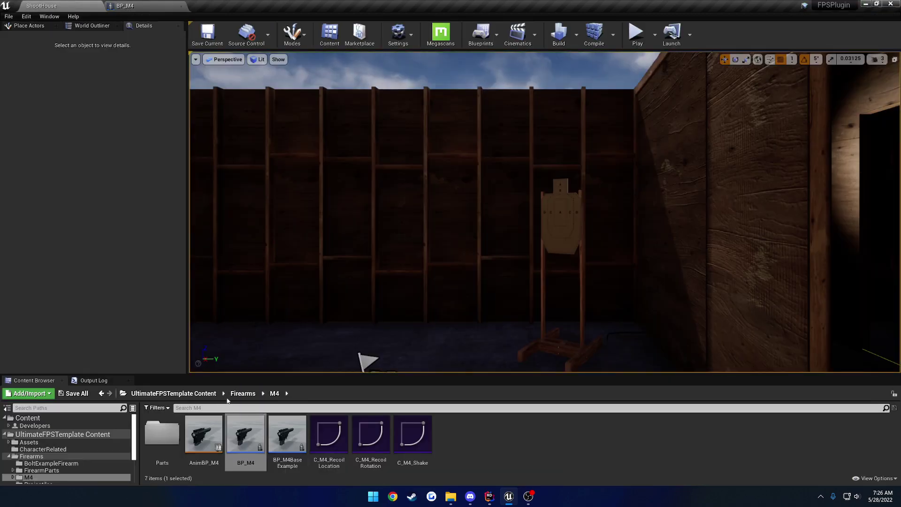
pyautogui.click(243, 393)
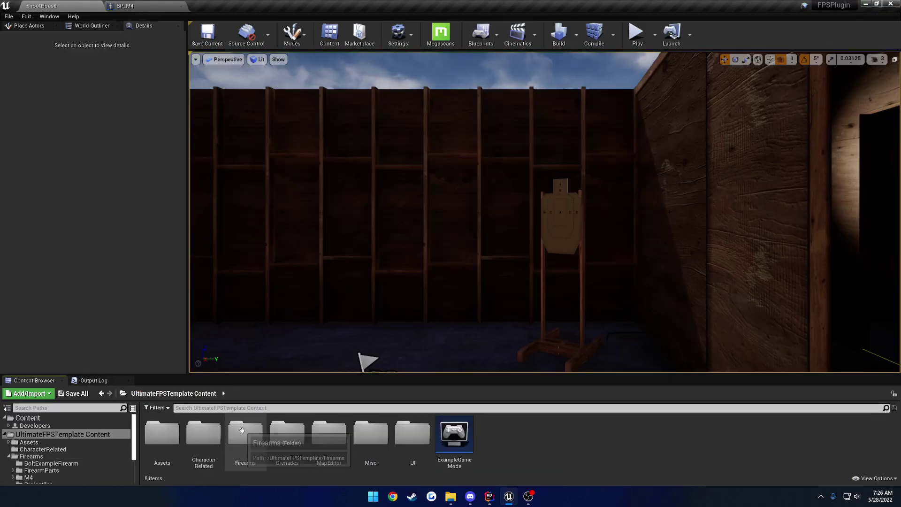
pyautogui.doubleClick(245, 435)
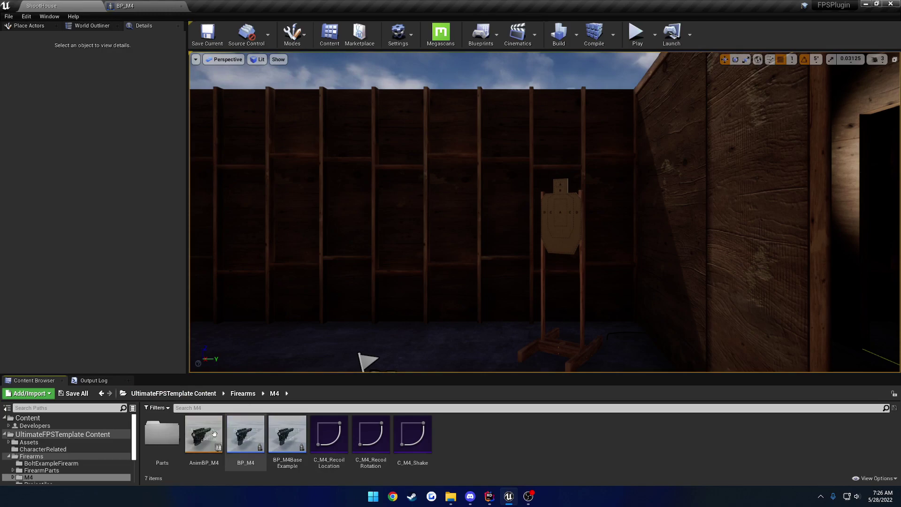
pyautogui.doubleClick(162, 432)
pyautogui.doubleClick(332, 429)
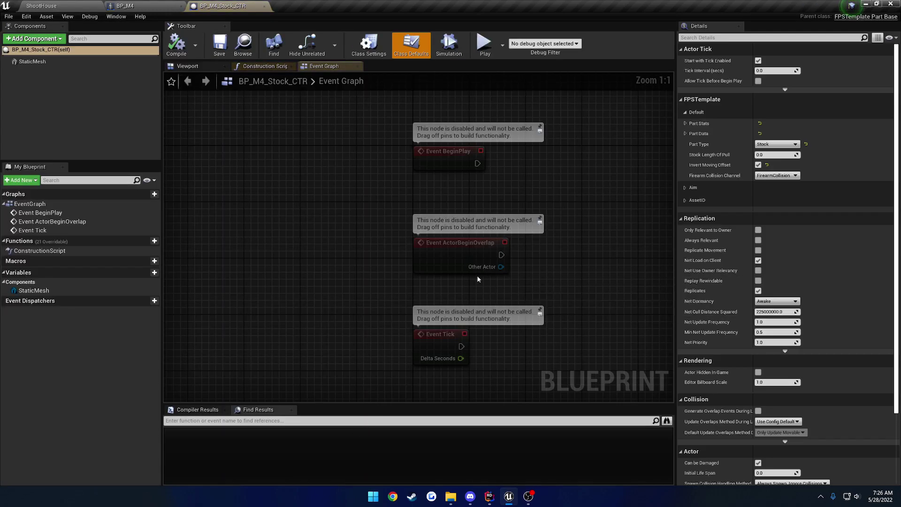
# Step: Frame the stock mesh in BP_M4_Stock_CTR's viewport and inspect its Class Defaults
pyautogui.click(194, 68)
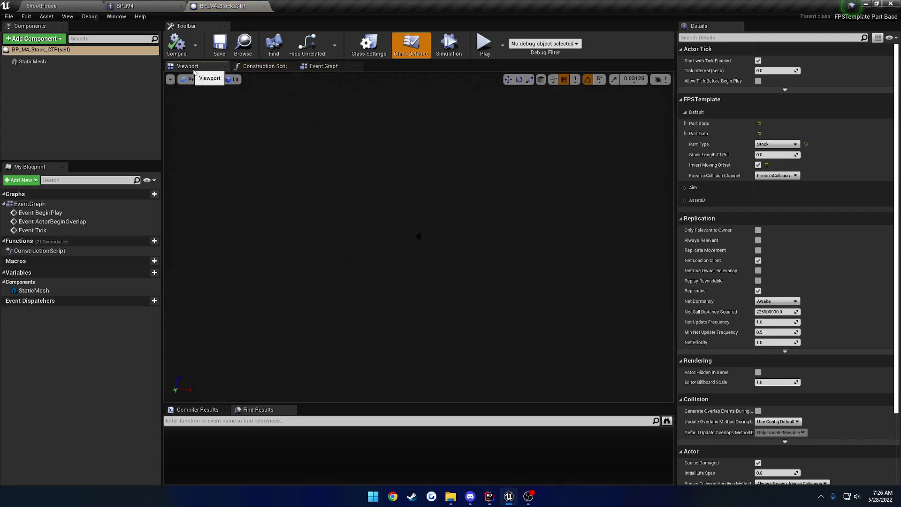
pyautogui.click(443, 220)
pyautogui.press('f')
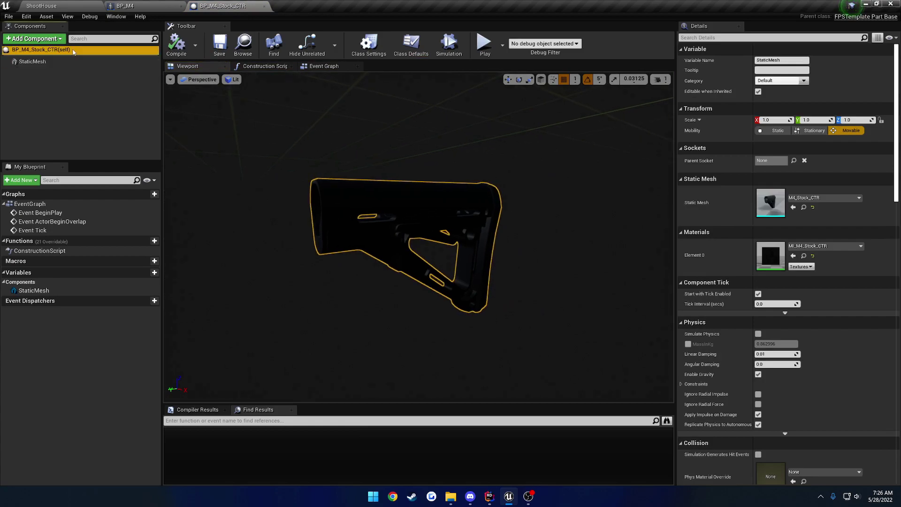
pyautogui.click(74, 50)
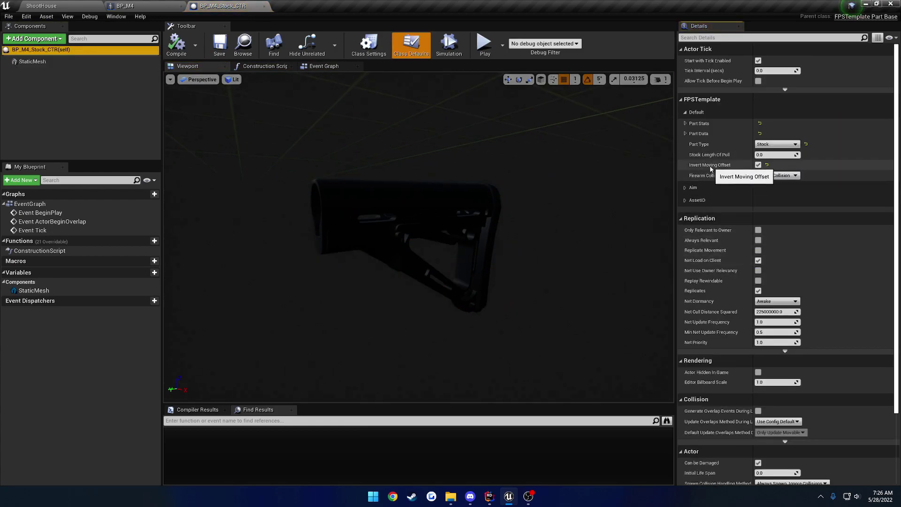
pyautogui.click(95, 3)
# Step: Play-test the M4 customization screen, sliding the sight forward and back along the rail
pyautogui.click(637, 33)
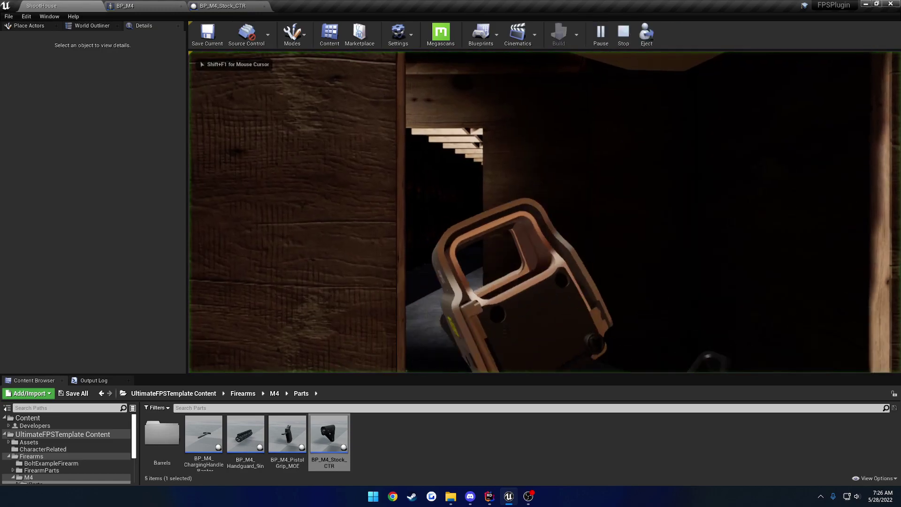
pyautogui.press('c')
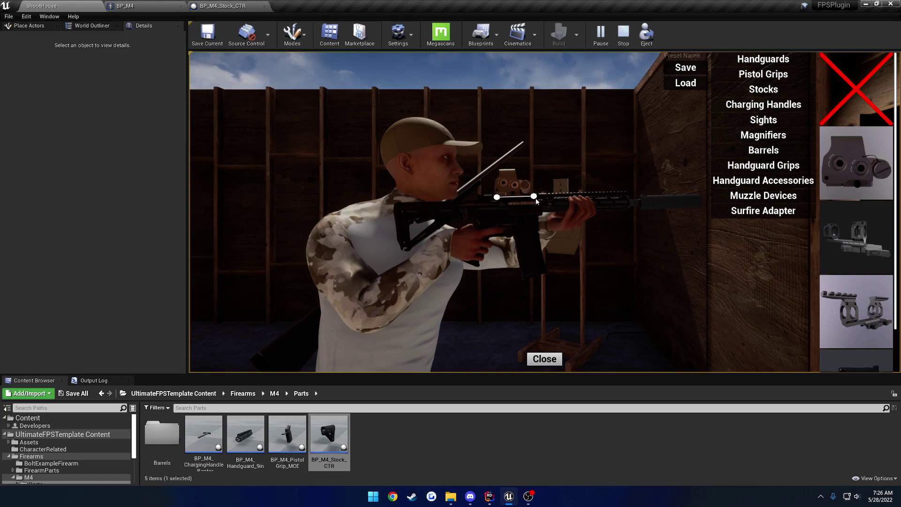
pyautogui.moveTo(504, 185); pyautogui.dragTo(599, 180)
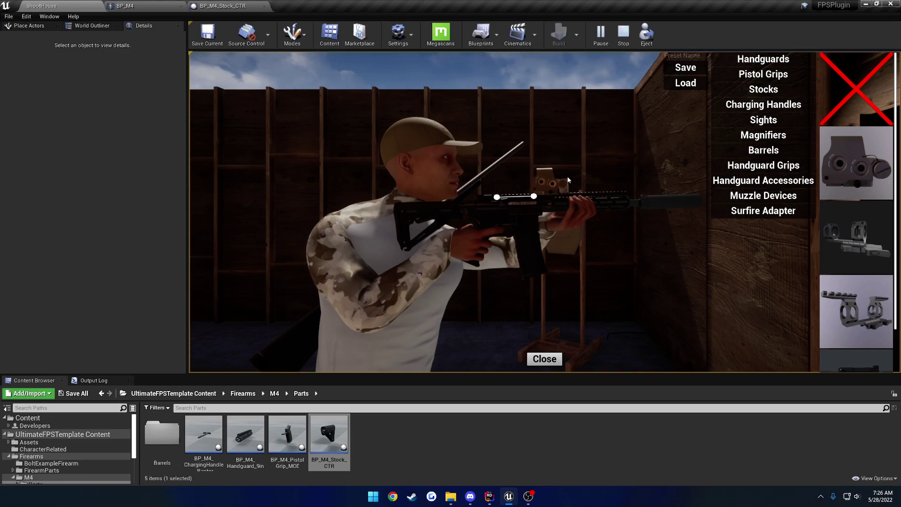
pyautogui.moveTo(544, 181); pyautogui.dragTo(471, 214)
# Step: Extend the stock from the Stocks options, stop play, and select the PlayerStart in the level
pyautogui.click(434, 210)
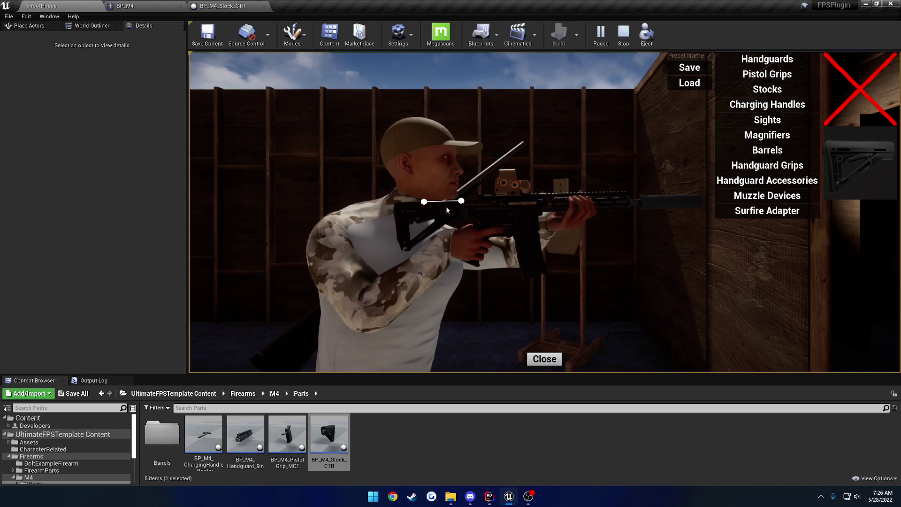
pyautogui.moveTo(446, 206)
pyautogui.mouseDown()
pyautogui.moveTo(391, 214)
pyautogui.moveTo(452, 204)
pyautogui.moveTo(401, 207)
pyautogui.moveTo(441, 207)
pyautogui.mouseUp()
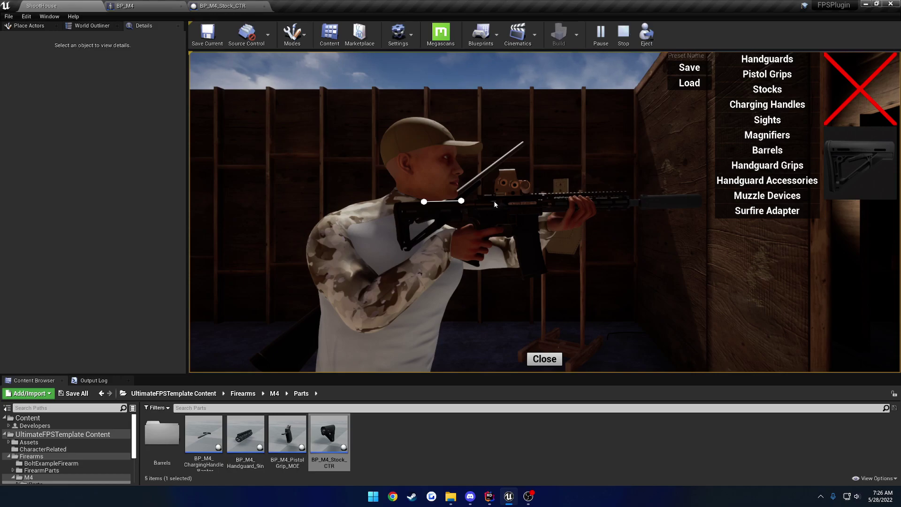
pyautogui.press('Escape')
pyautogui.moveTo(545, 211); pyautogui.dragTo(554, 303, button='right')
pyautogui.click(542, 200)
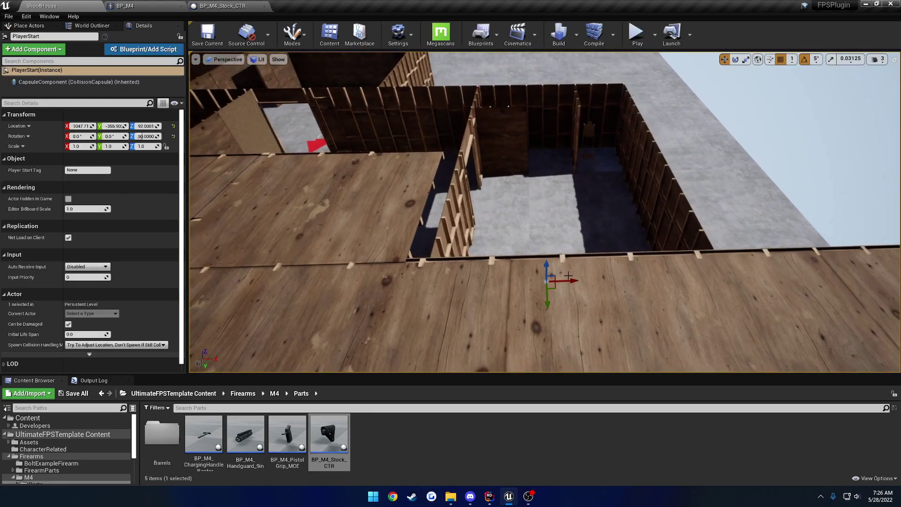